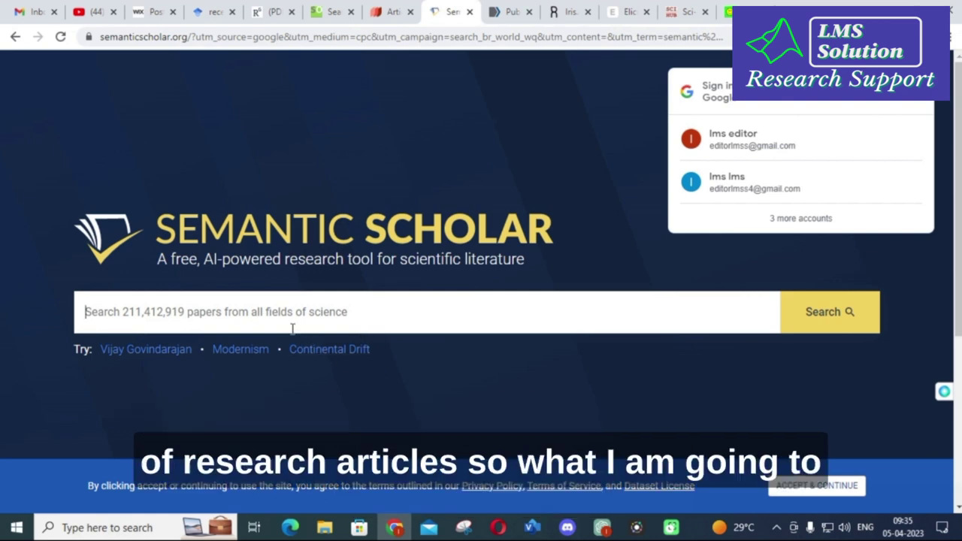
# Search Semantic Scholar for 'mppt algorithms' and browse the roughly 4,250,000 results
pyautogui.write('m')
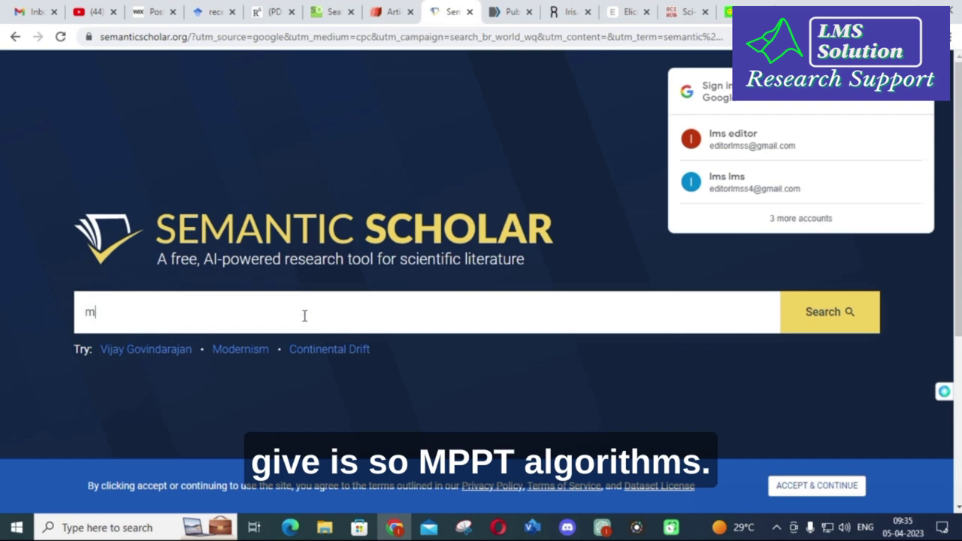
pyautogui.write('ppt alg')
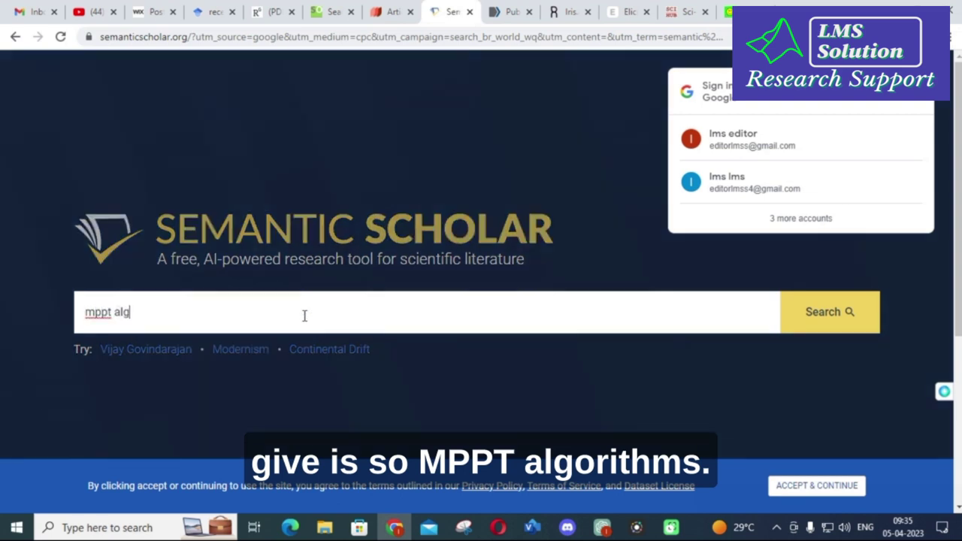
pyautogui.write('orithms')
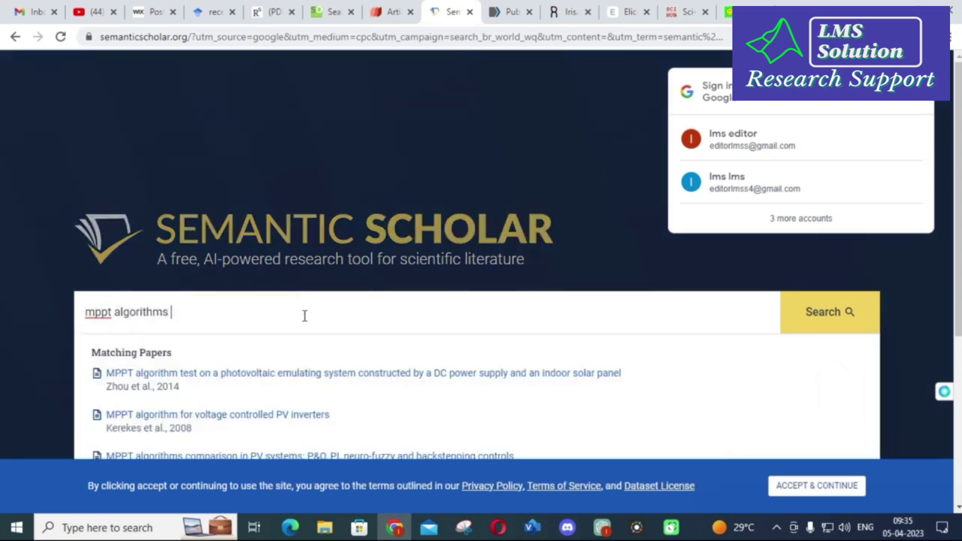
pyautogui.press('Return')
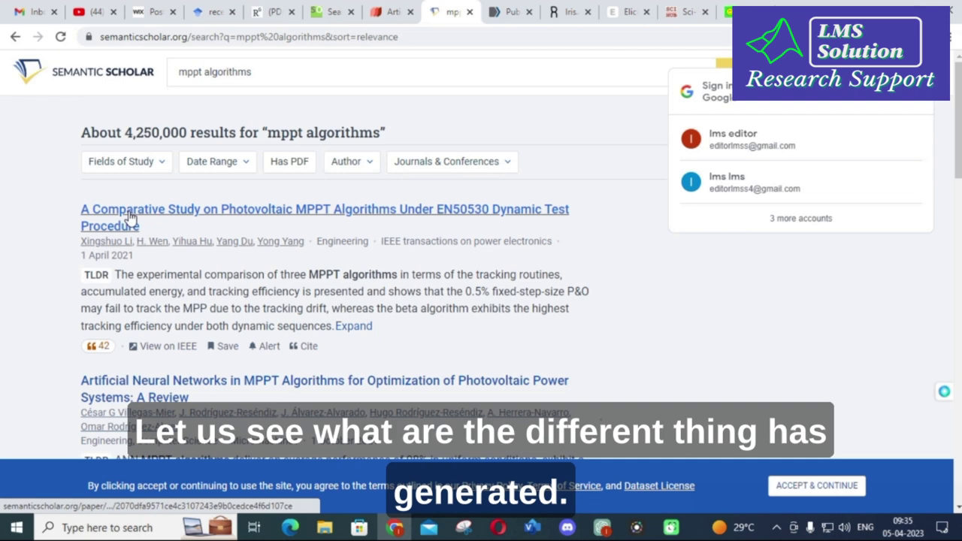
pyautogui.scroll(-1, 247, 226)
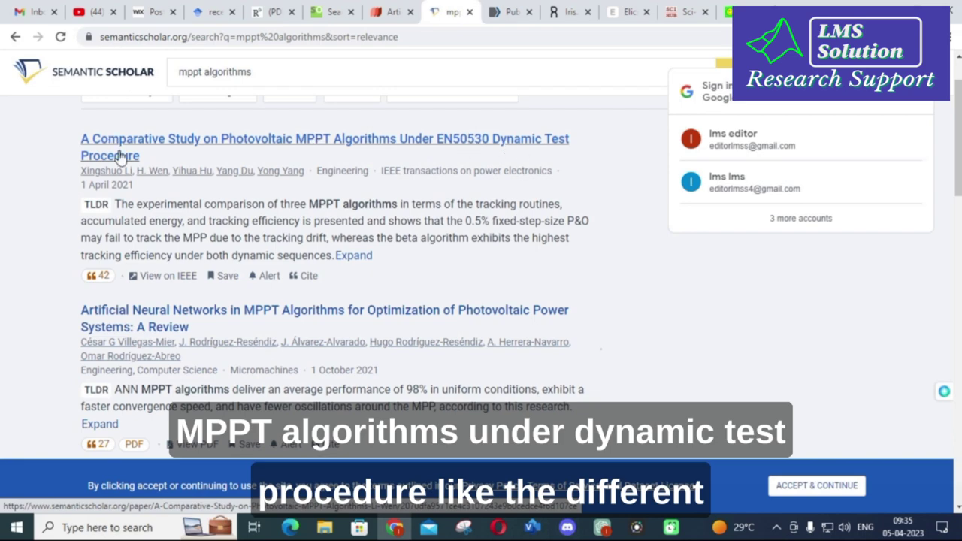
pyautogui.scroll(-20, 194, 229)
pyautogui.scroll(20, 194, 230)
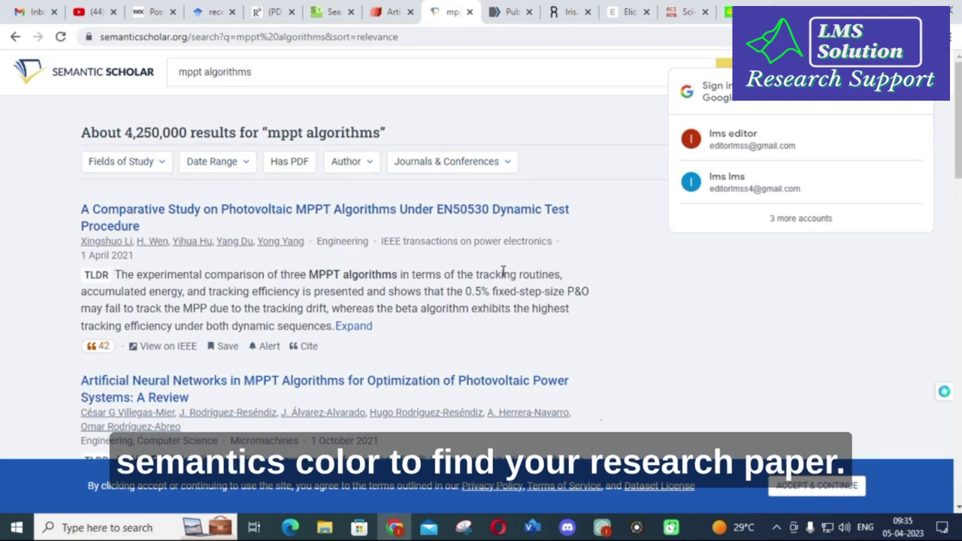
pyautogui.click(496, 11)
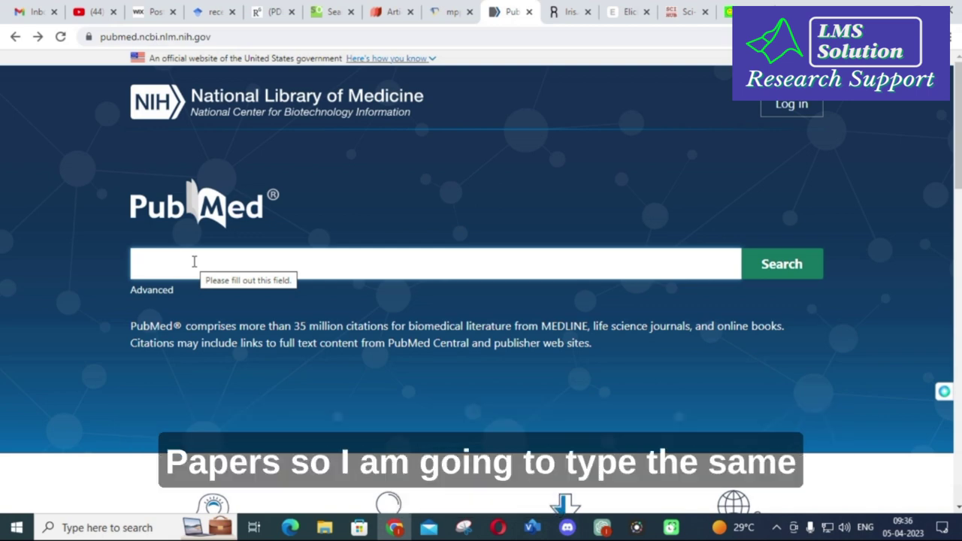
# Search PubMed for 'mppt algorithms' and scroll through the 64 results
pyautogui.write('mppt algorit')
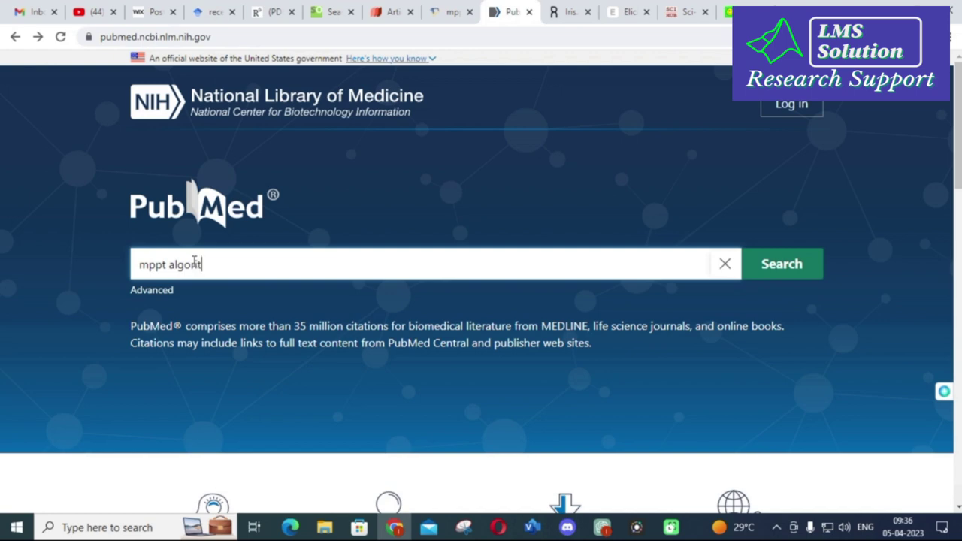
pyautogui.press('Return')
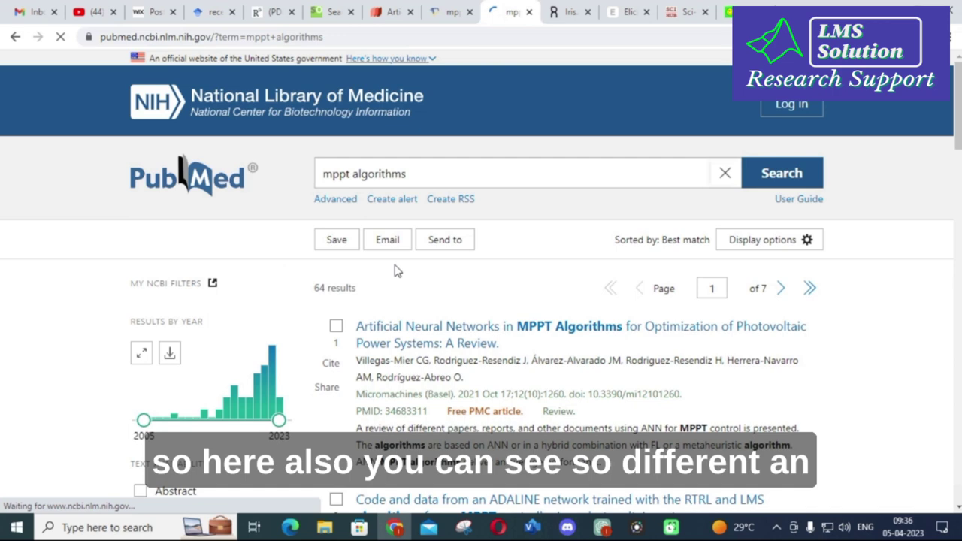
pyautogui.scroll(-2, 391, 270)
pyautogui.scroll(2, 432, 212)
pyautogui.scroll(-1, 381, 218)
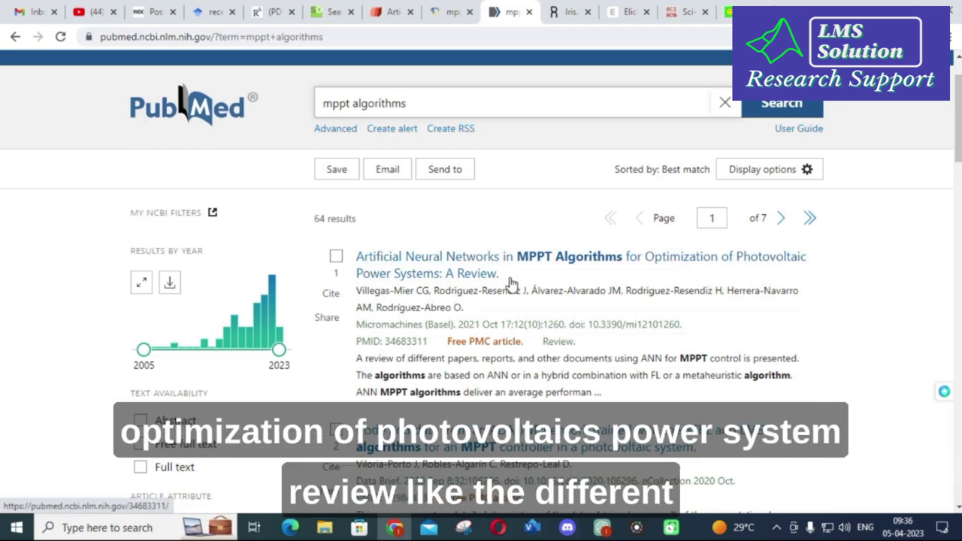
pyautogui.scroll(-6, 509, 284)
pyautogui.scroll(-3, 505, 290)
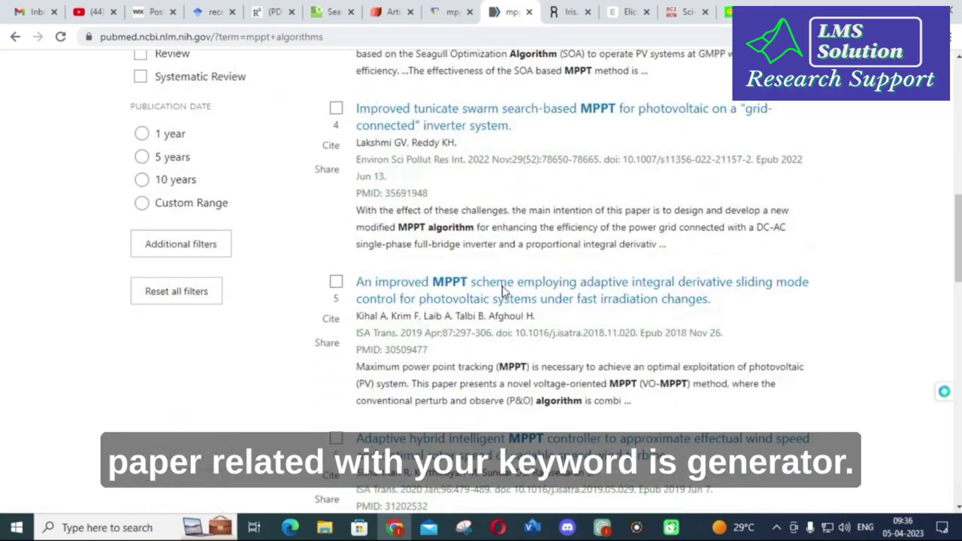
pyautogui.scroll(-5, 500, 290)
pyautogui.scroll(-8, 481, 292)
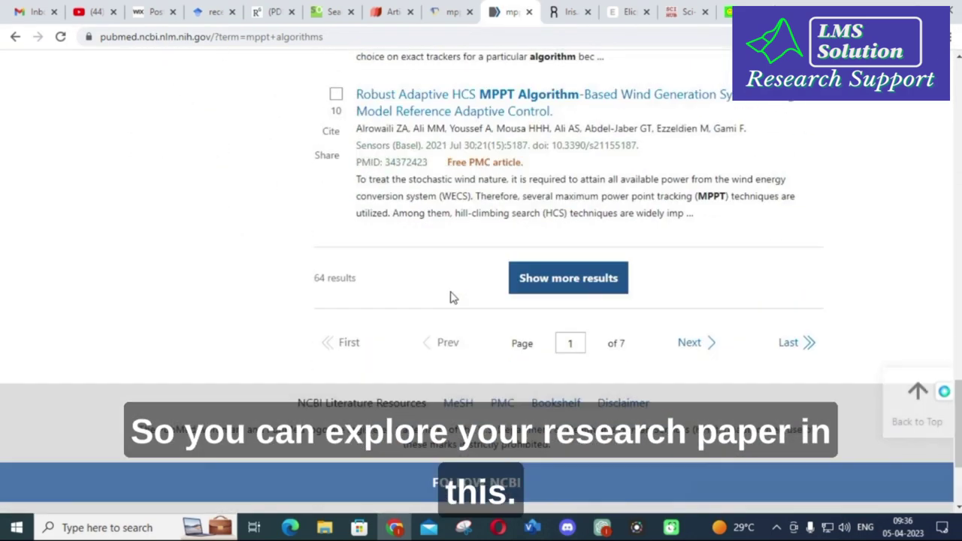
pyautogui.scroll(20, 453, 297)
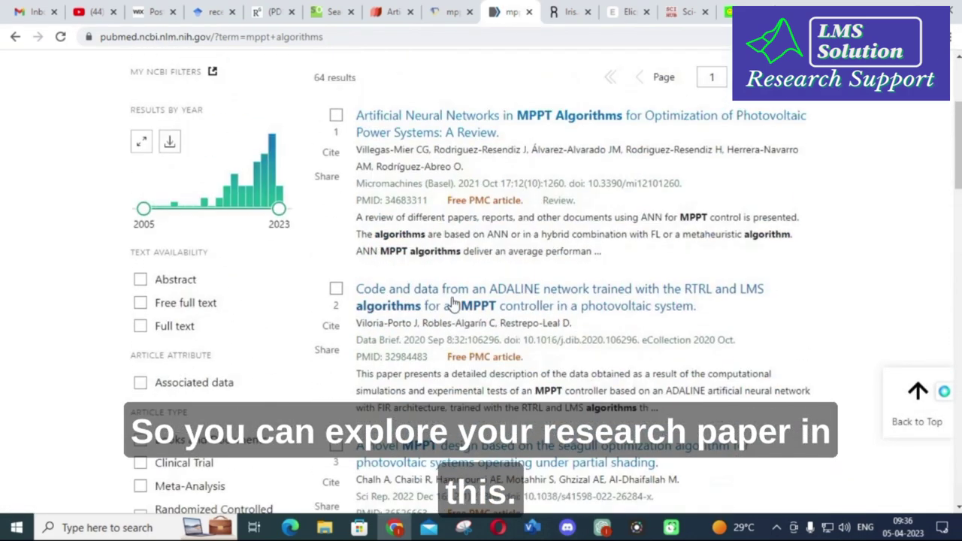
pyautogui.scroll(3, 453, 302)
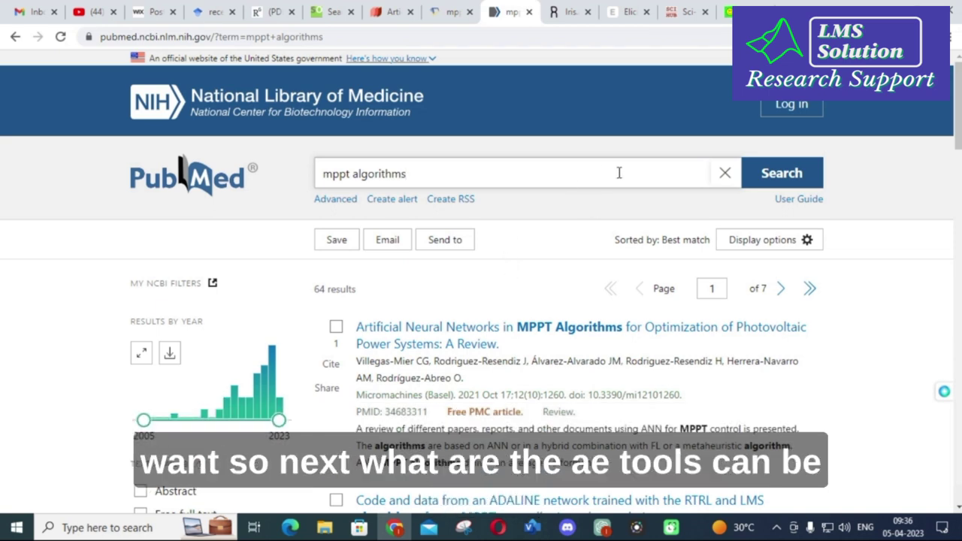
pyautogui.click(569, 12)
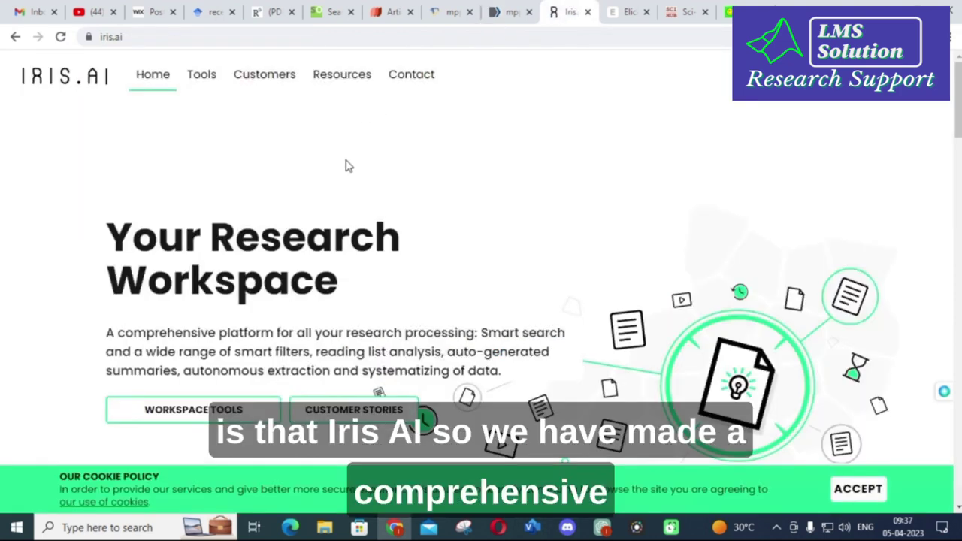
# Zoom the Iris.ai map into the RENEWABLE concept area to see individual paper titles
pyautogui.scroll(-2, 347, 166)
pyautogui.scroll(2, 348, 166)
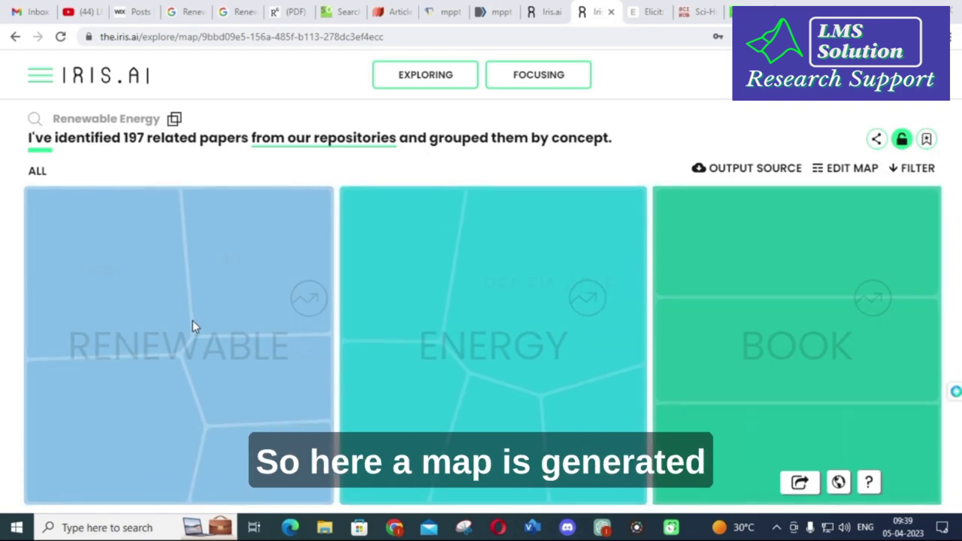
pyautogui.click(192, 320)
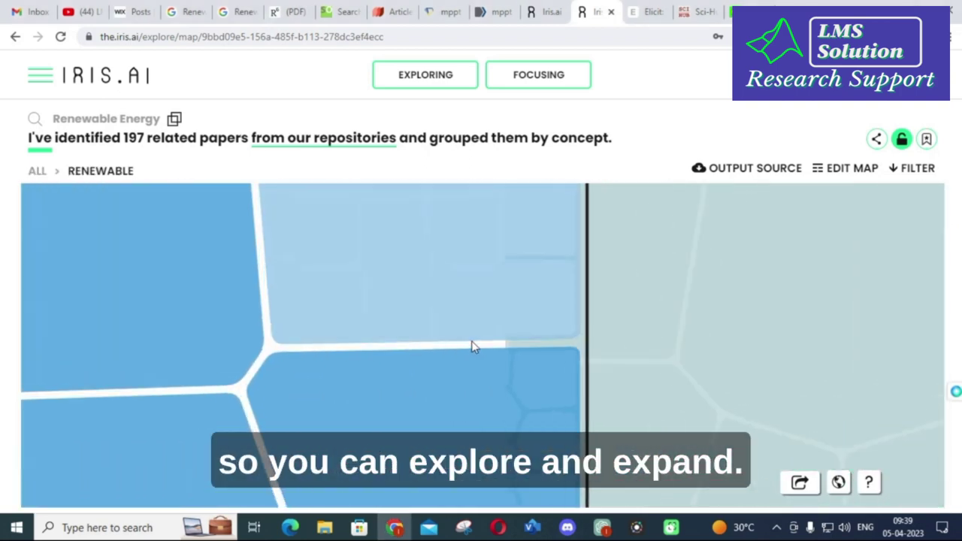
pyautogui.click(364, 278)
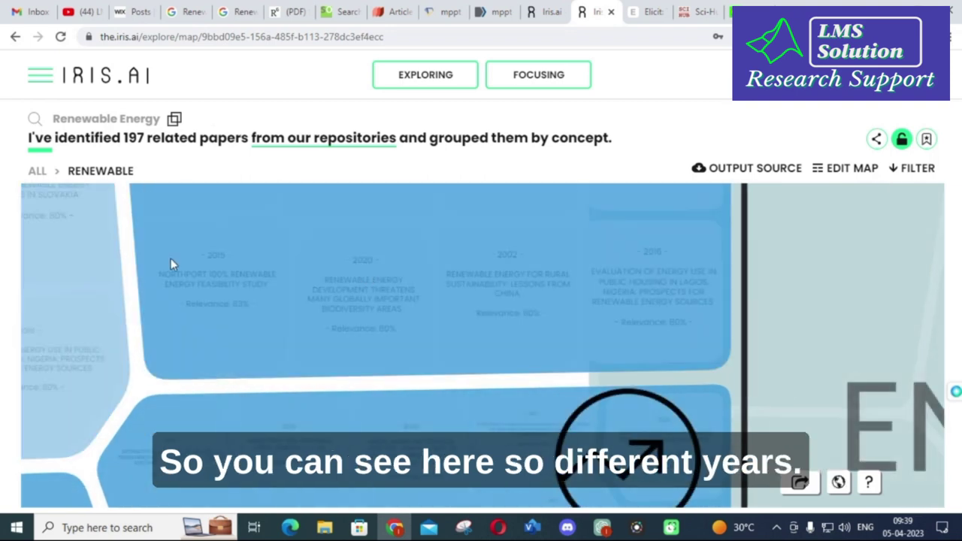
# Open the RESOURCE concept's 16-paper distribution, then return to the Let me explore start page
pyautogui.scroll(2, 360, 250)
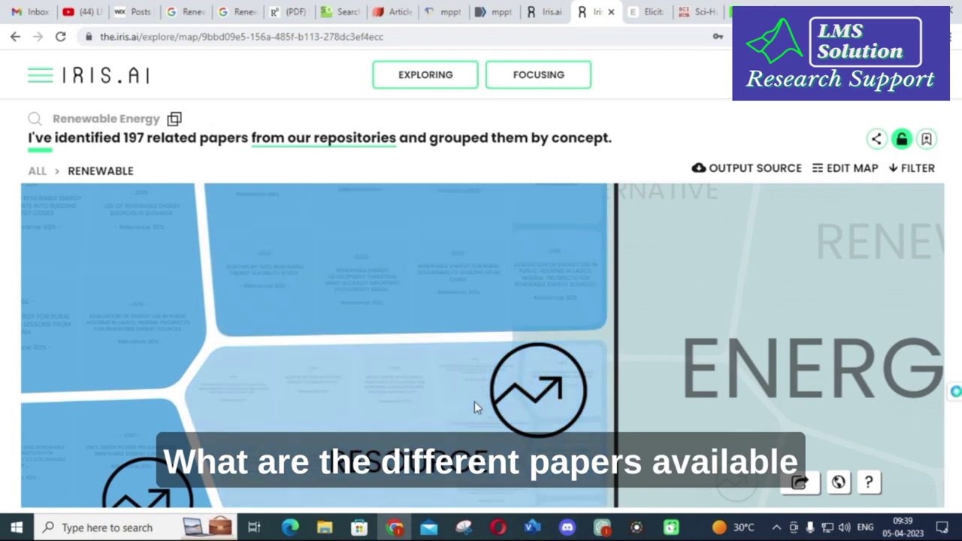
pyautogui.click(539, 399)
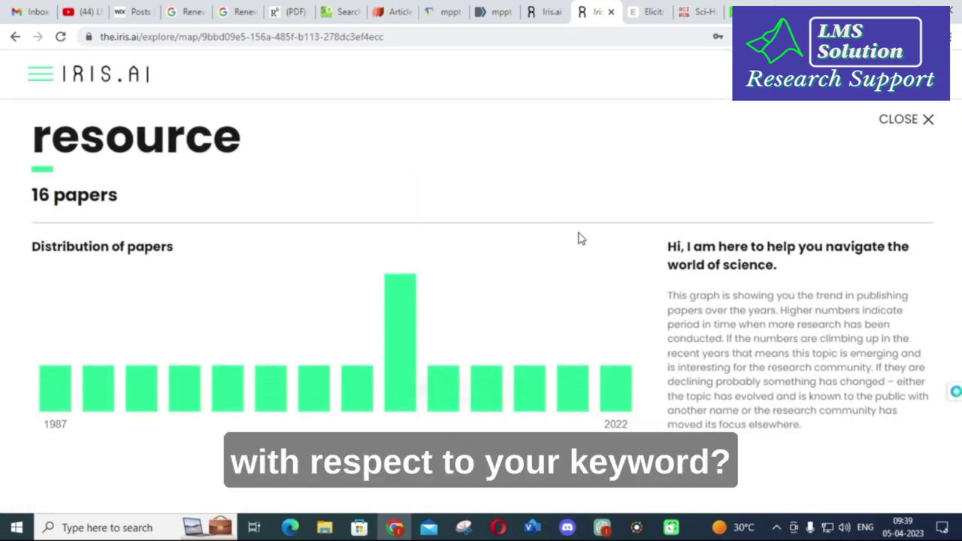
pyautogui.click(15, 37)
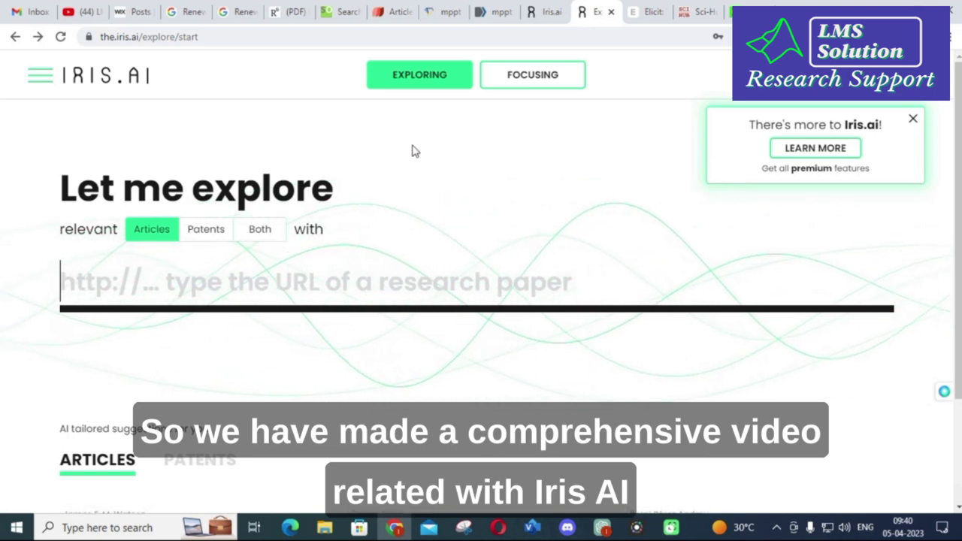
pyautogui.click(647, 11)
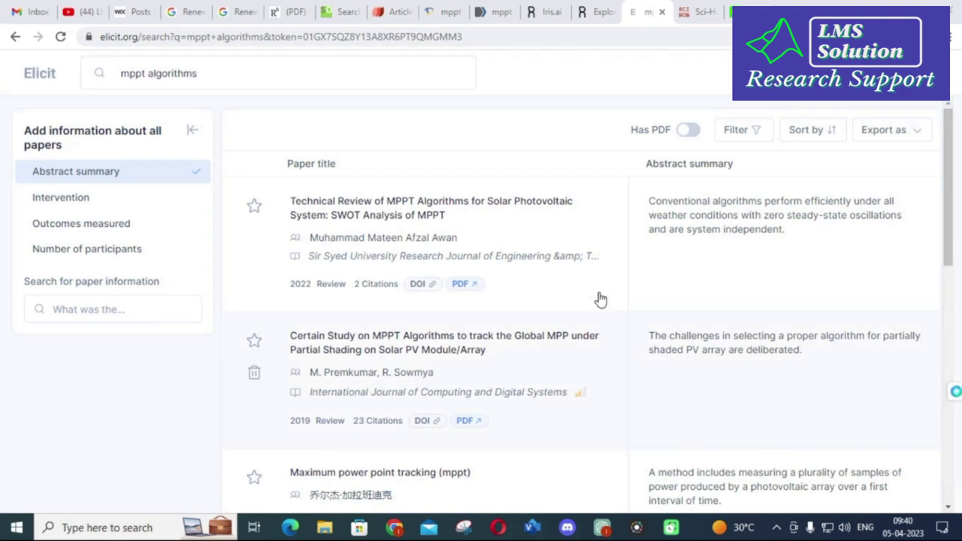
# Read the first paper's abstract in Elicit and add an Outcomes measured column to the results
pyautogui.click(355, 208)
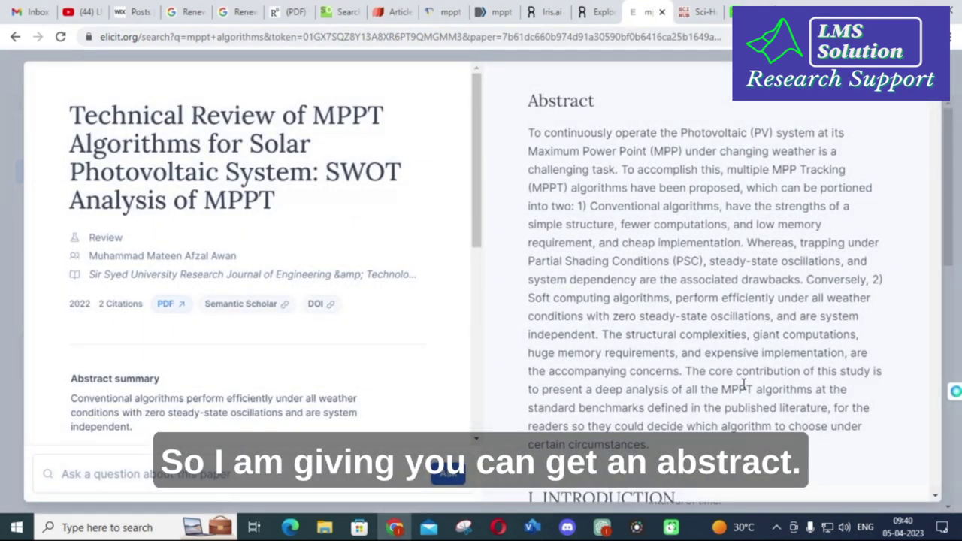
pyautogui.press('Escape')
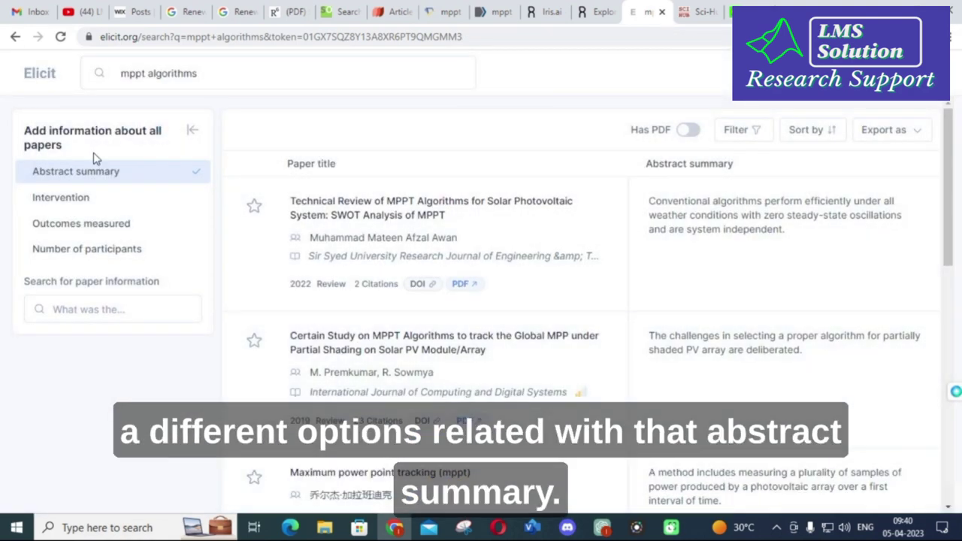
pyautogui.click(79, 228)
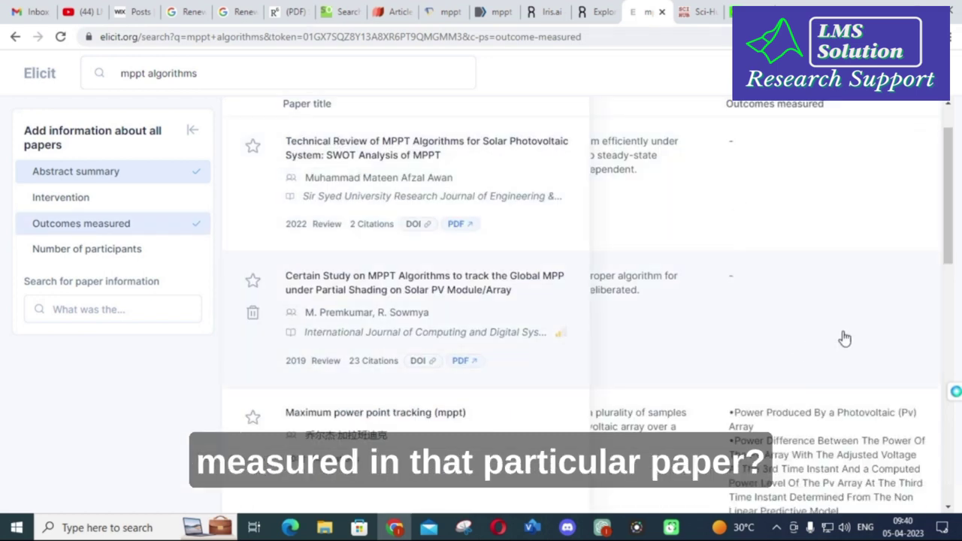
pyautogui.scroll(-3, 801, 308)
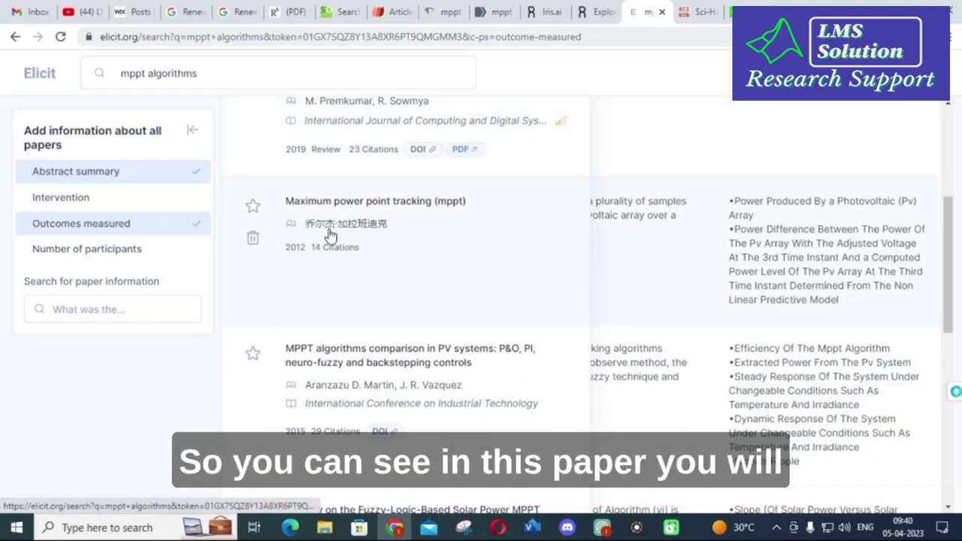
pyautogui.scroll(-1, 781, 384)
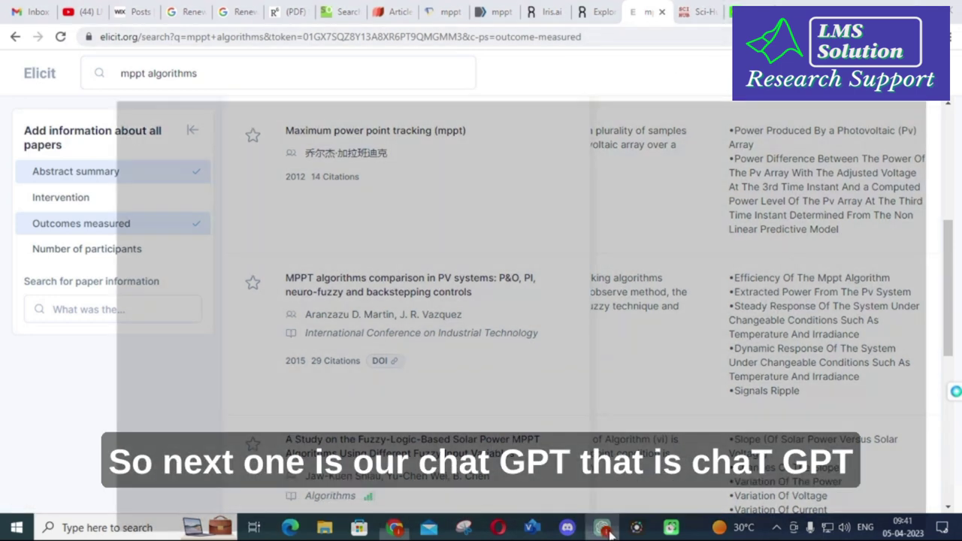
pyautogui.click(603, 528)
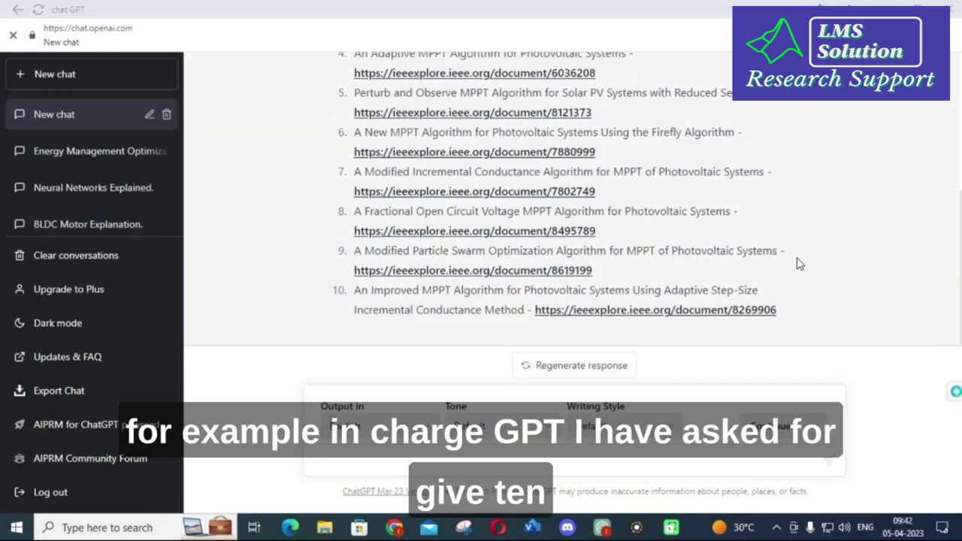
# Open reference 6's Firefly Algorithm paper link in a new browser tab
pyautogui.scroll(4, 797, 263)
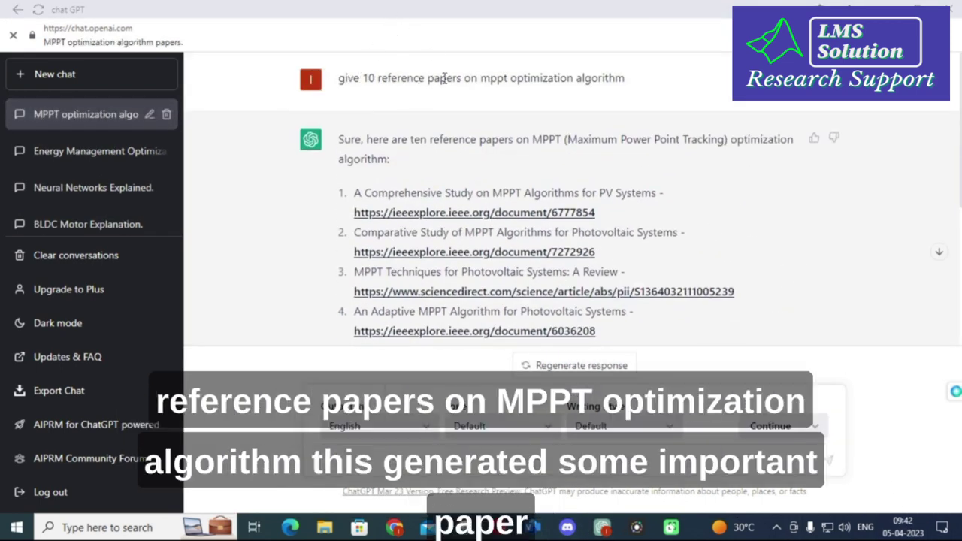
pyautogui.scroll(-4, 676, 133)
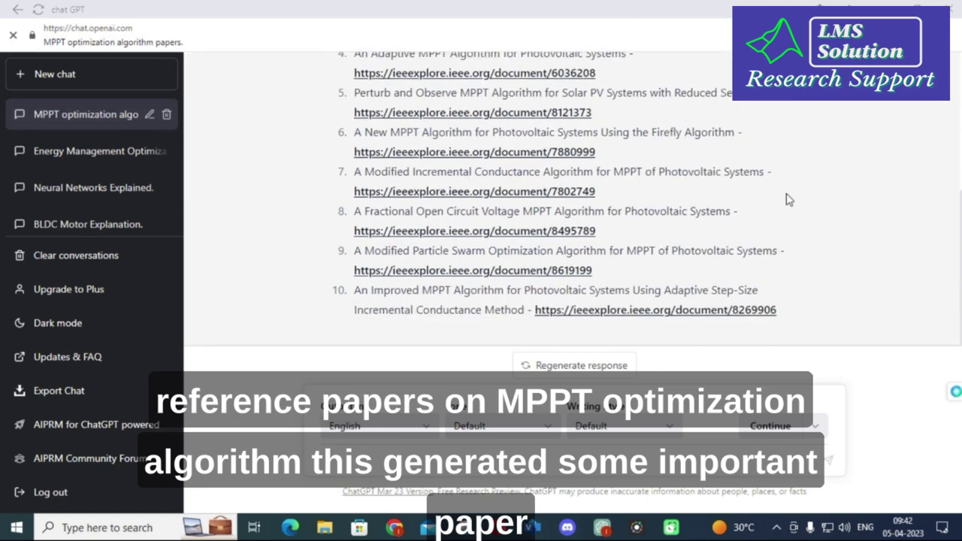
pyautogui.rightClick(397, 155)
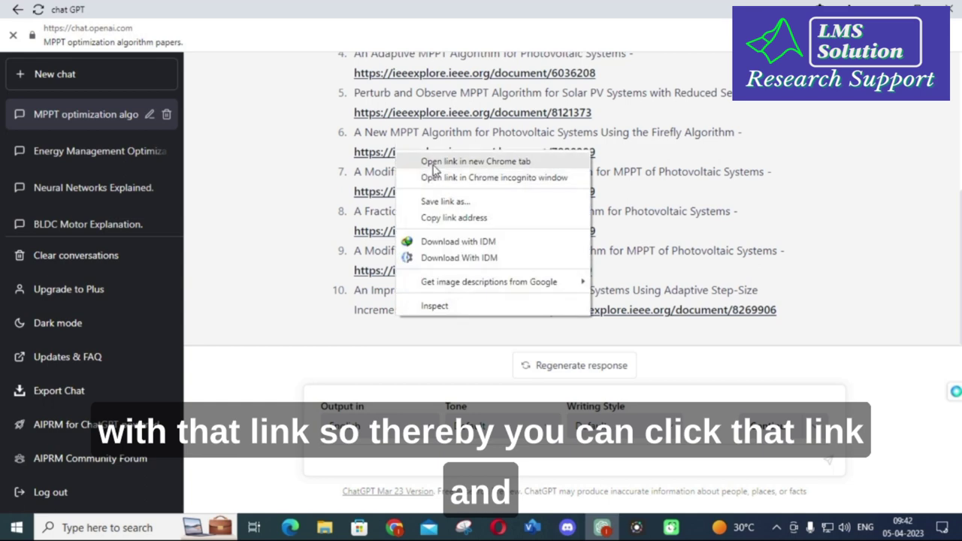
pyautogui.click(436, 162)
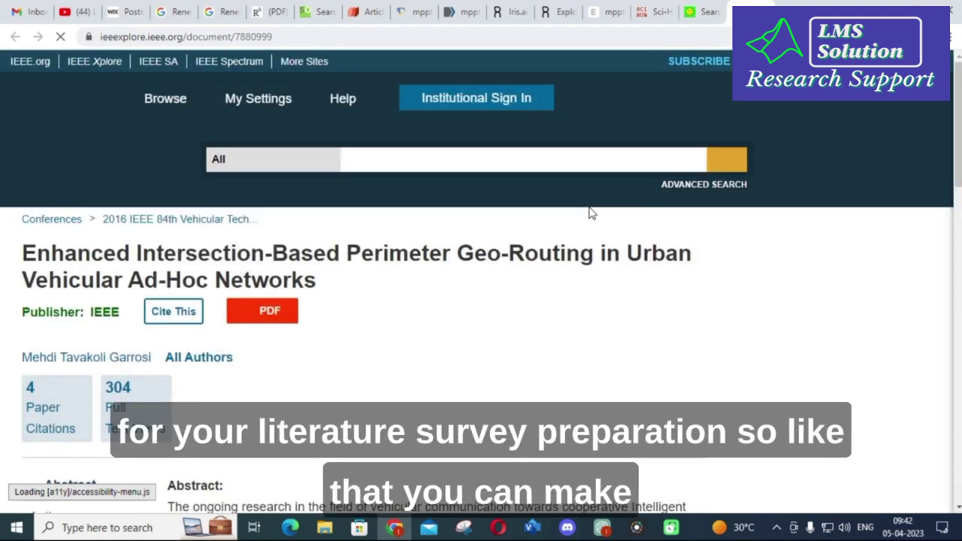
pyautogui.click(709, 10)
# Back in the ChatGPT list of MPPT papers, select the first suggested paper title
pyautogui.click(599, 9)
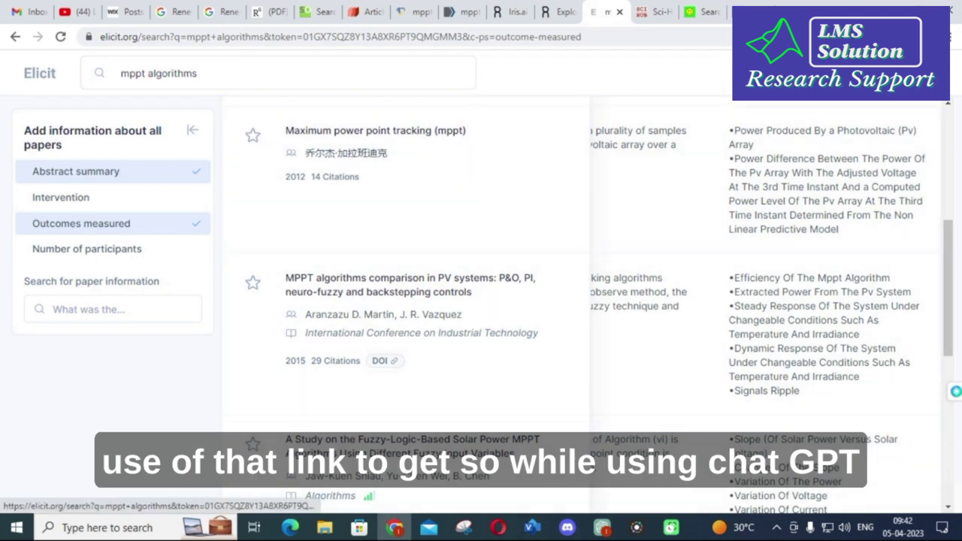
pyautogui.click(604, 528)
pyautogui.scroll(5, 451, 180)
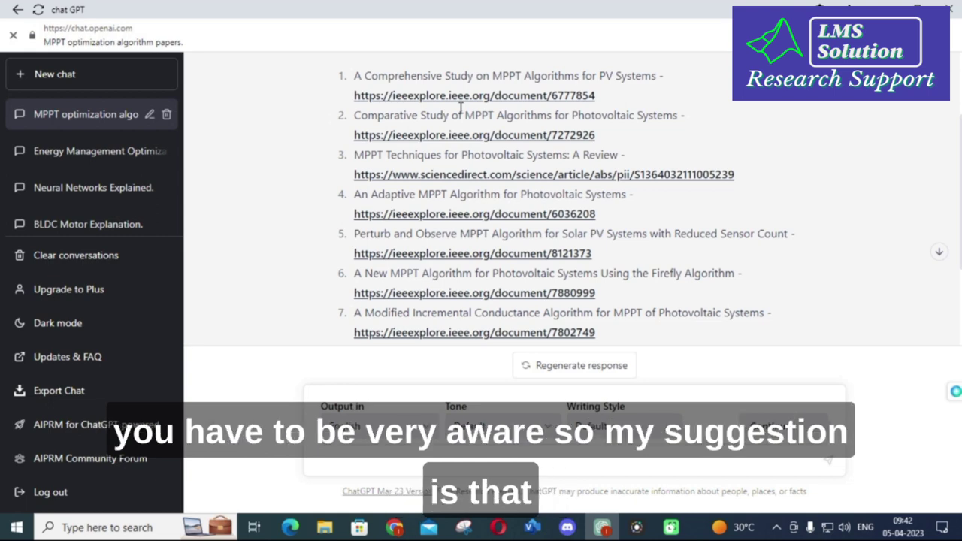
pyautogui.moveTo(343, 78); pyautogui.dragTo(717, 90)
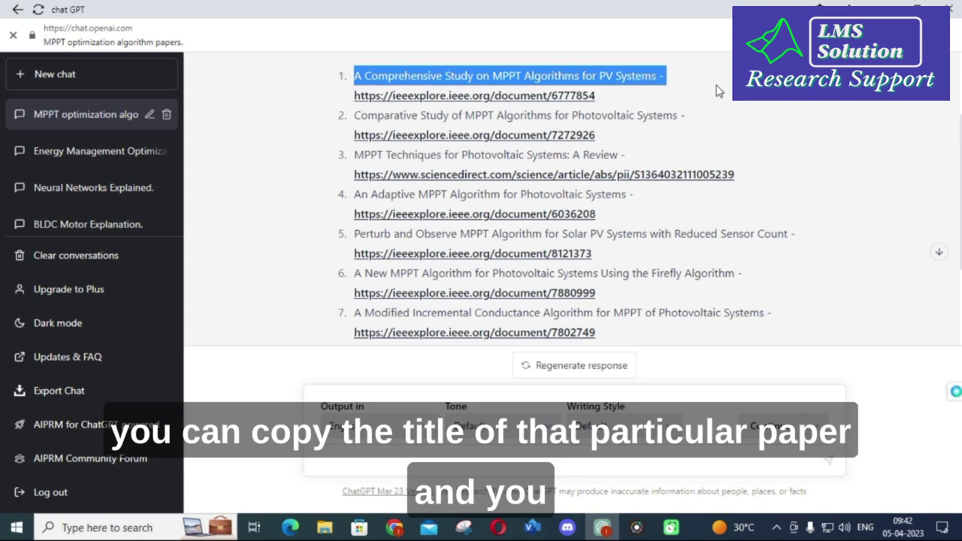
pyautogui.scroll(2, 718, 90)
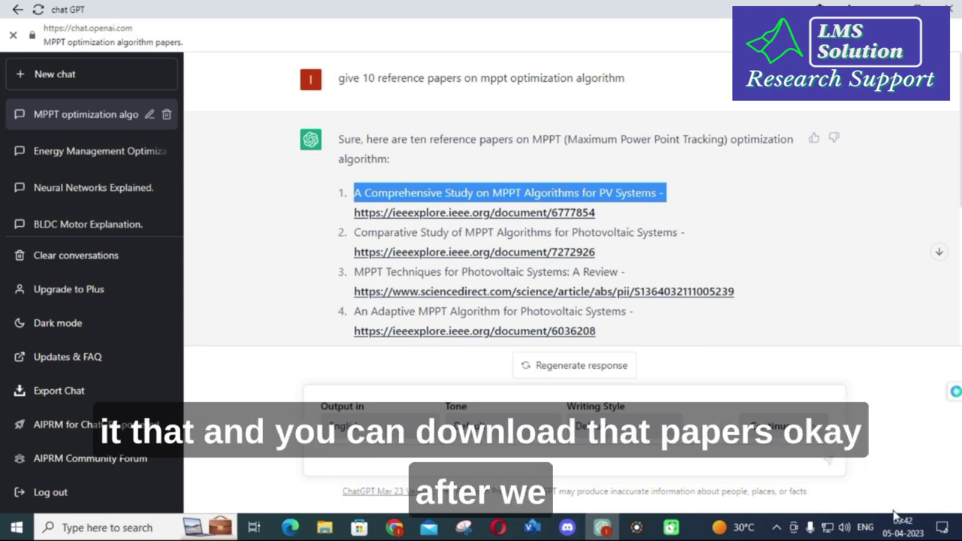
pyautogui.hotkey('alt', 'Tab')
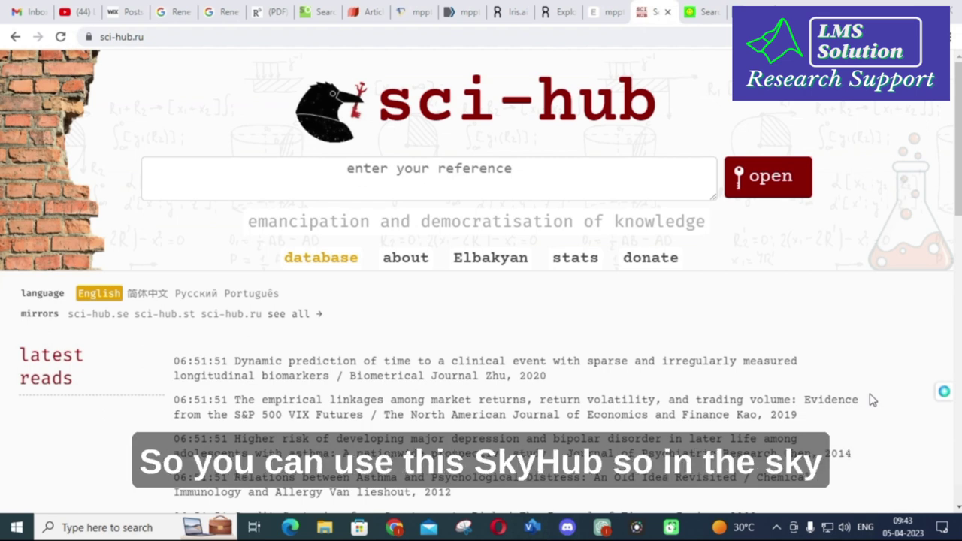
pyautogui.click(389, 179)
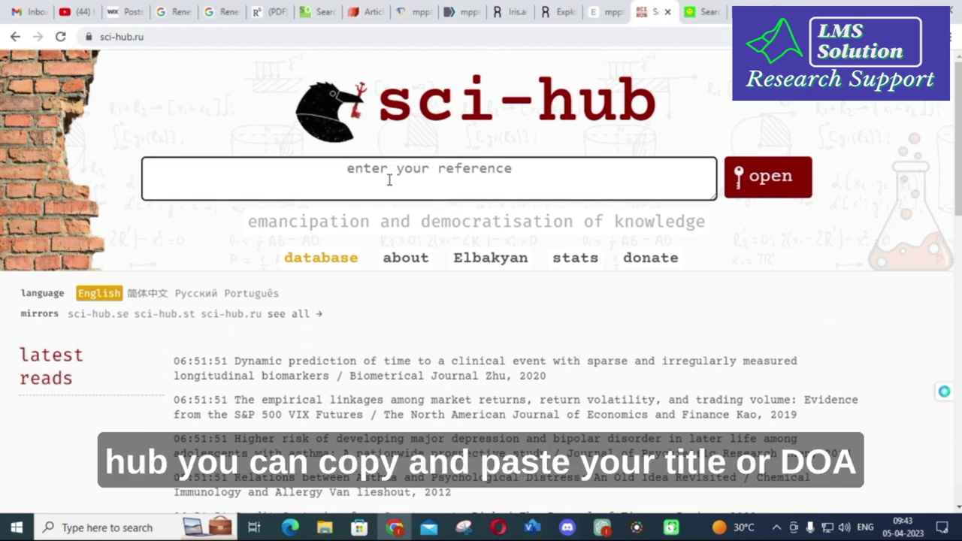